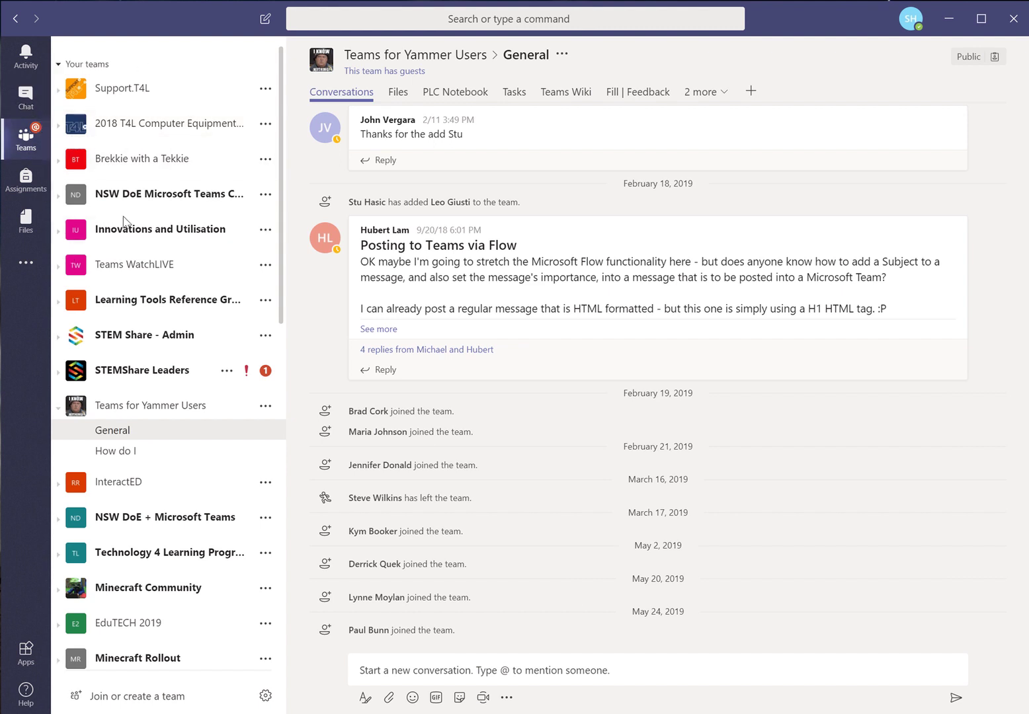
# In the expanded General channel post, enter the subject 'Team Meeting at 11am on Friday 31 May 20198'.
pyautogui.scroll(-8, 162, 471)
pyautogui.scroll(6, 158, 471)
pyautogui.scroll(3, 156, 464)
pyautogui.click(365, 699)
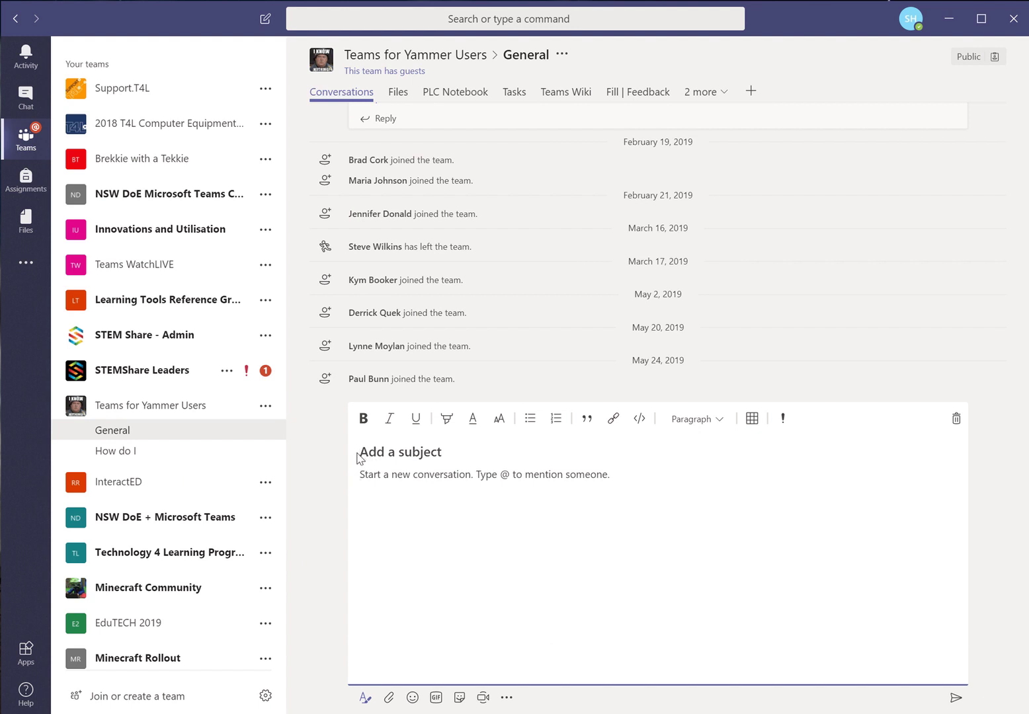
pyautogui.click(361, 452)
pyautogui.write('Team Mee')
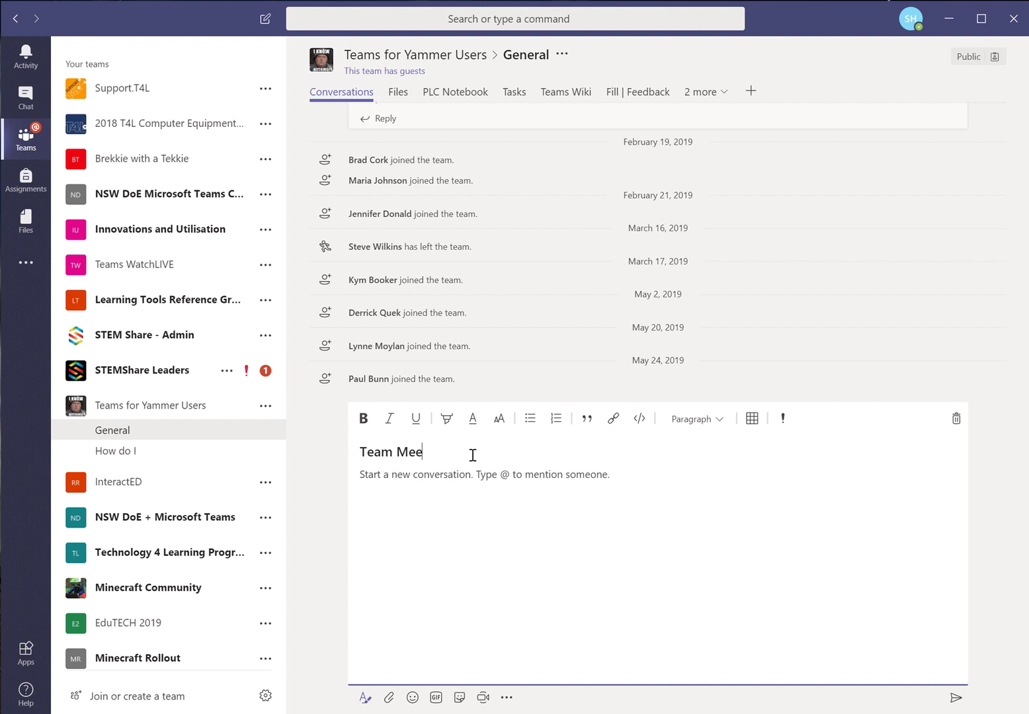
pyautogui.write('ting at 11am on Thui')
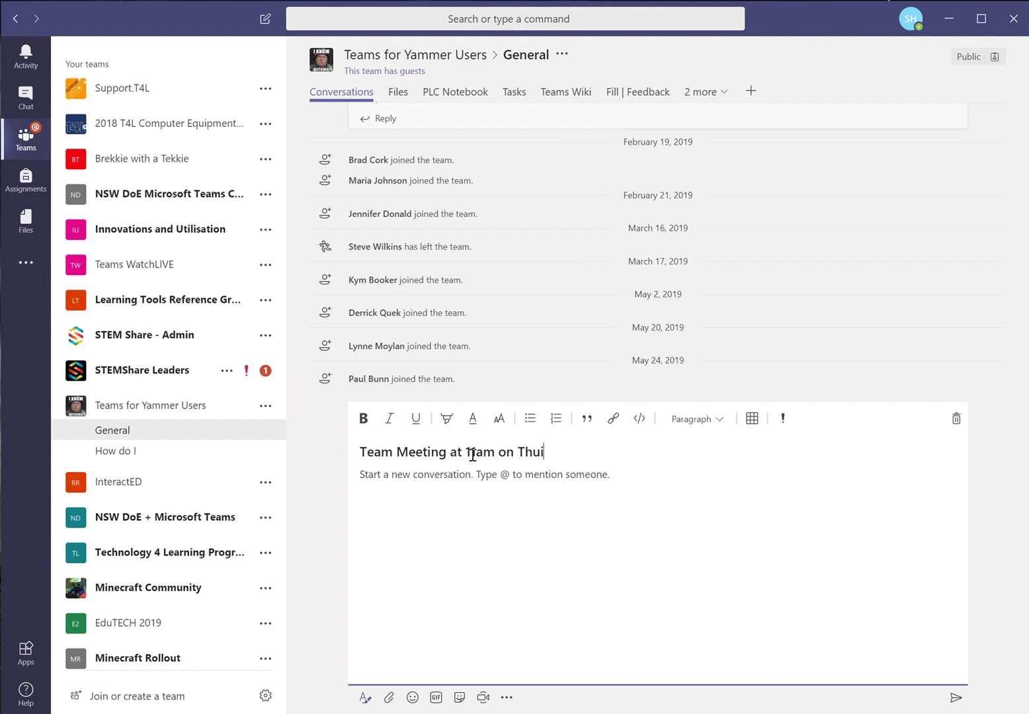
pyautogui.press('BackSpace')
pyautogui.press('BackSpace')
pyautogui.press('BackSpace')
pyautogui.press('BackSpace')
pyautogui.write('Friday 31 May 20198')
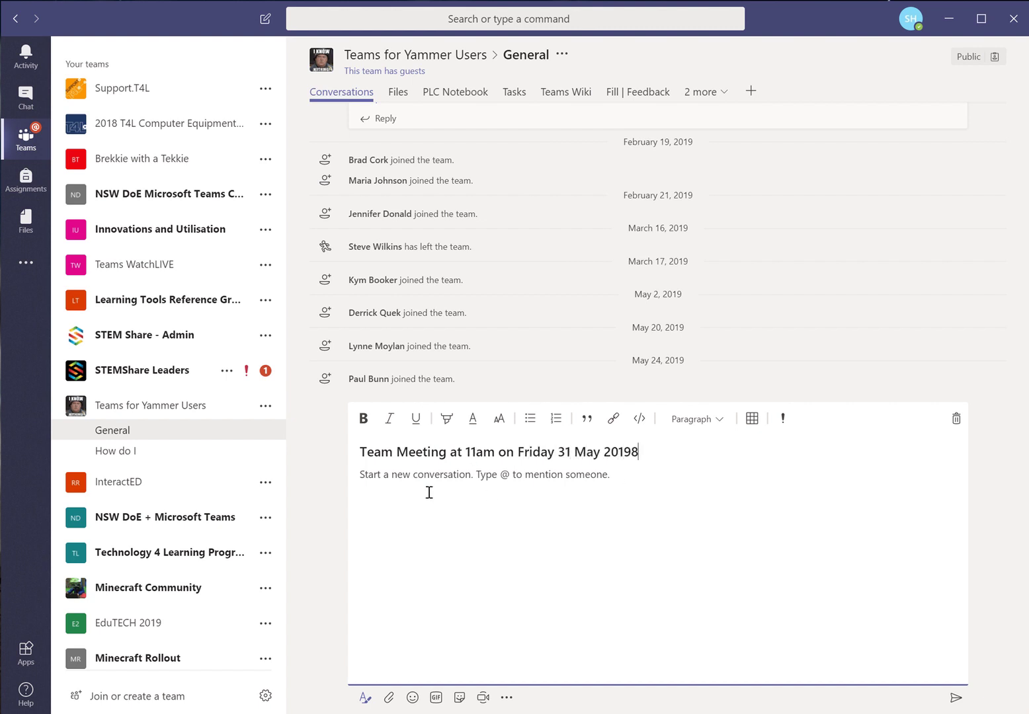
# Add the body 'Please join us for this team meeting hosted on Microsoft teams.' and send the post.
pyautogui.click(362, 474)
pyautogui.write('Please join us for this team meeting')
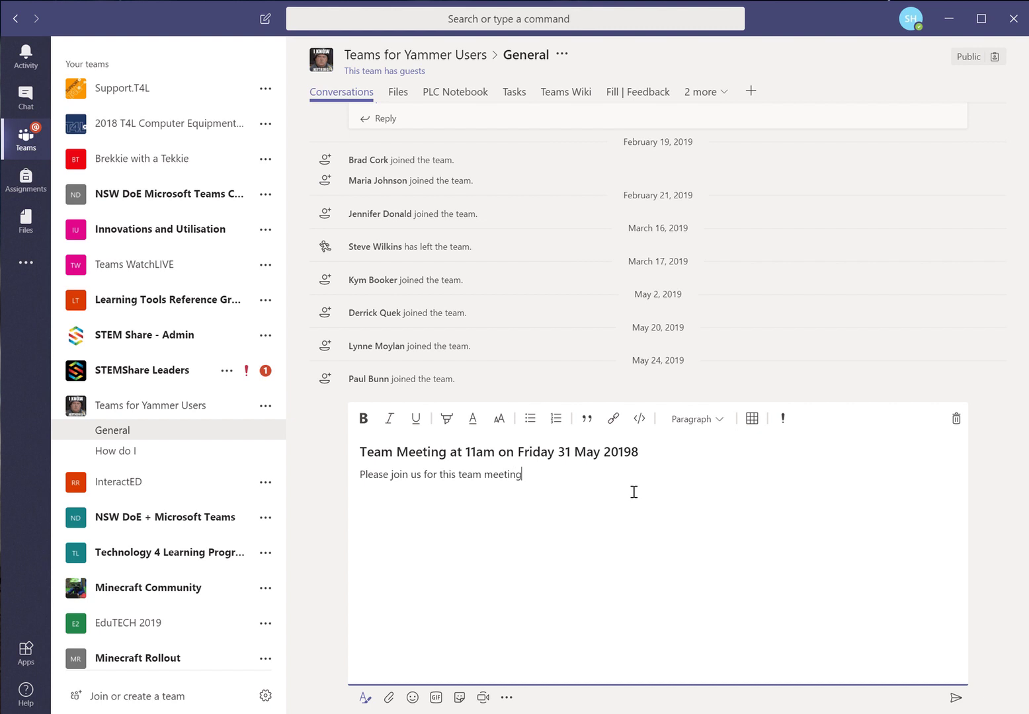
pyautogui.write(' hosted on Microsoft teams.')
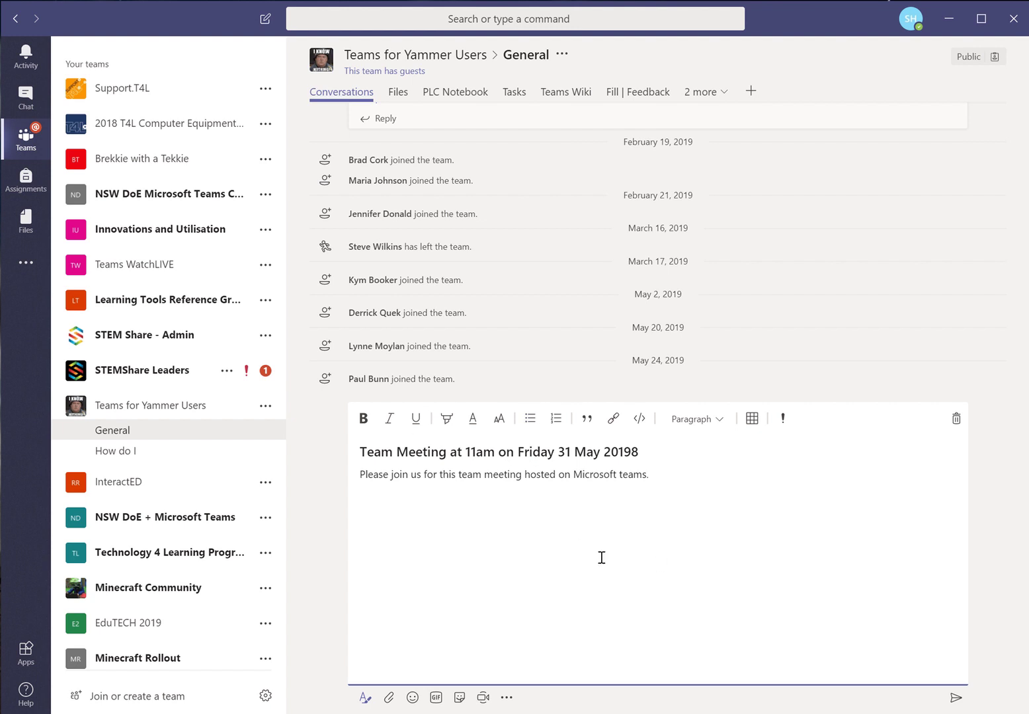
pyautogui.click(955, 698)
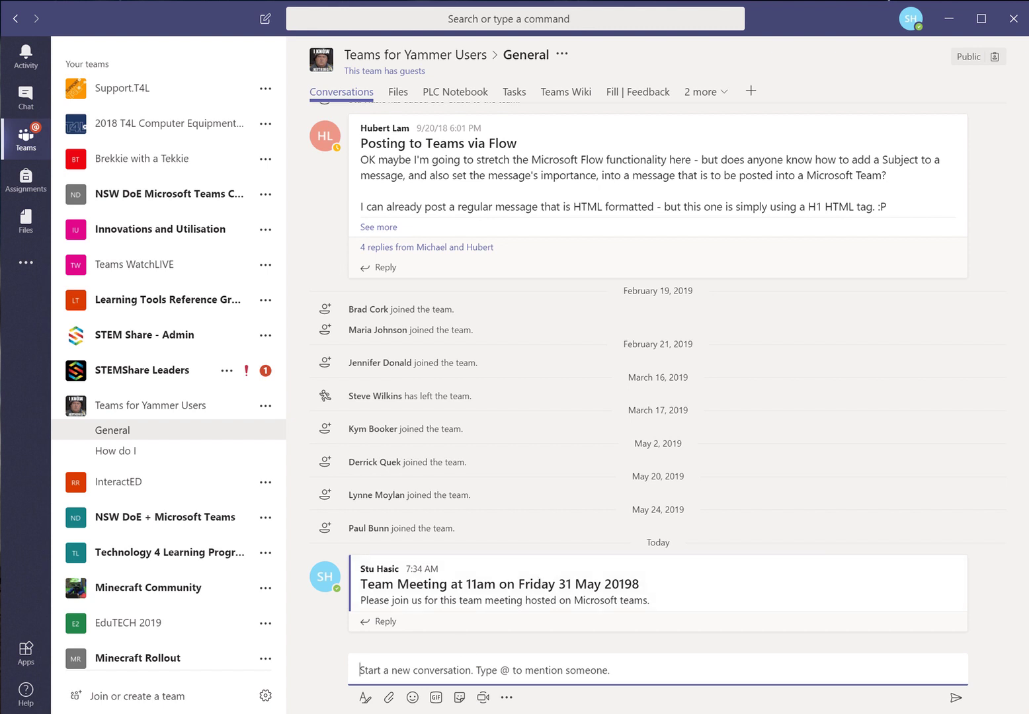
pyautogui.hotkey('alt', 'Tab')
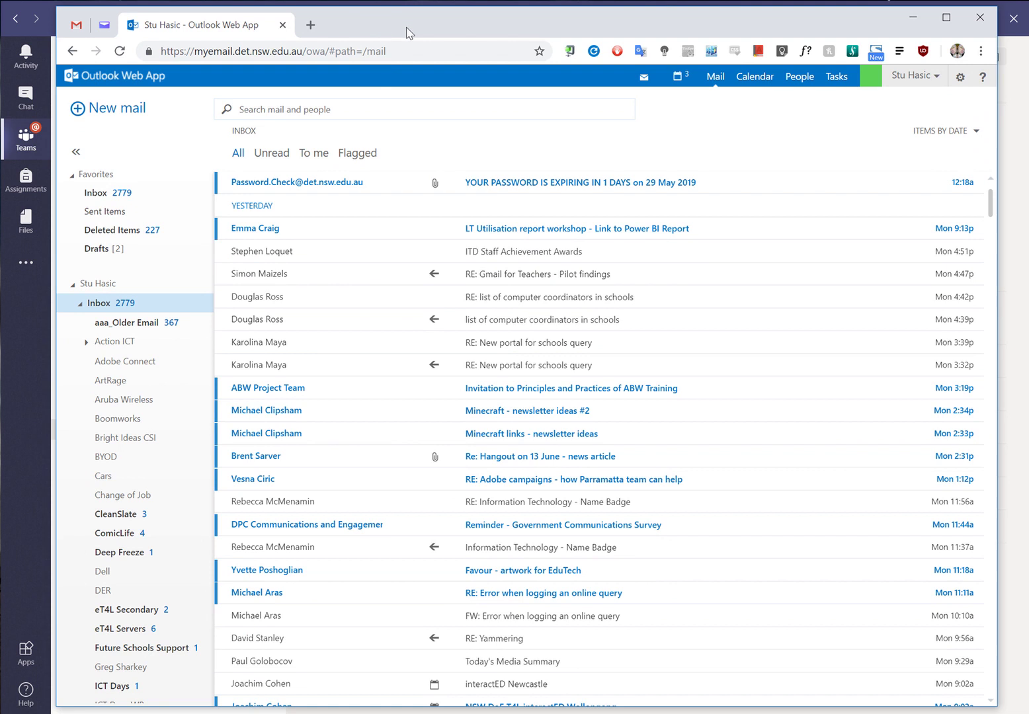
# Create an 11am calendar event on Friday 31 May 2019 titled 'Team meeting hosted on Teams'.
pyautogui.click(755, 76)
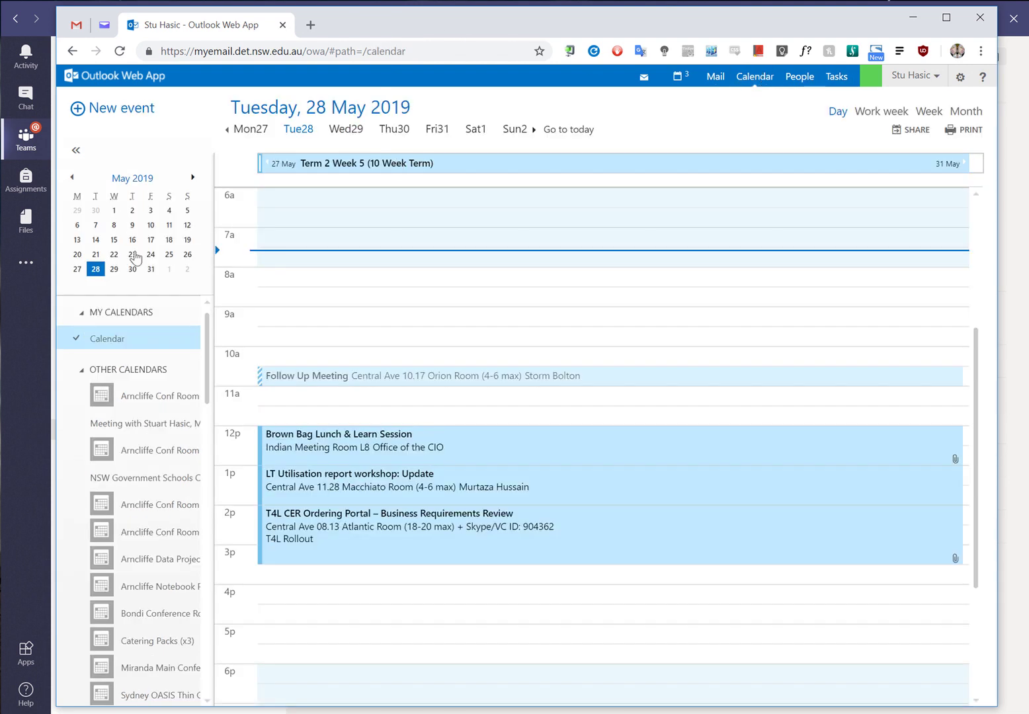
pyautogui.click(152, 269)
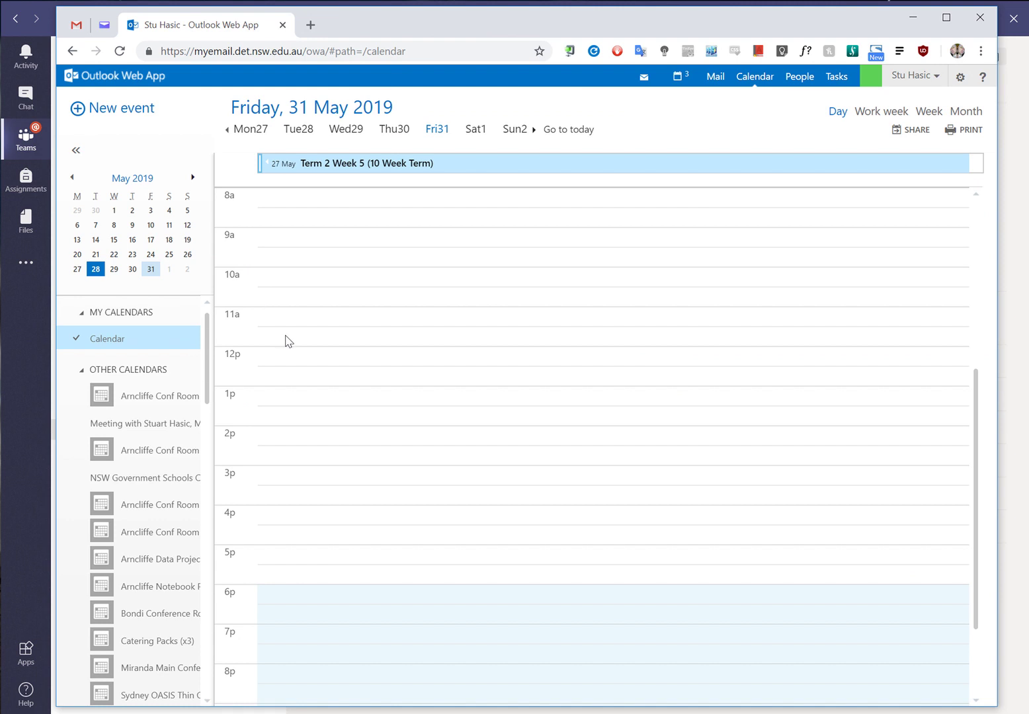
pyautogui.doubleClick(305, 327)
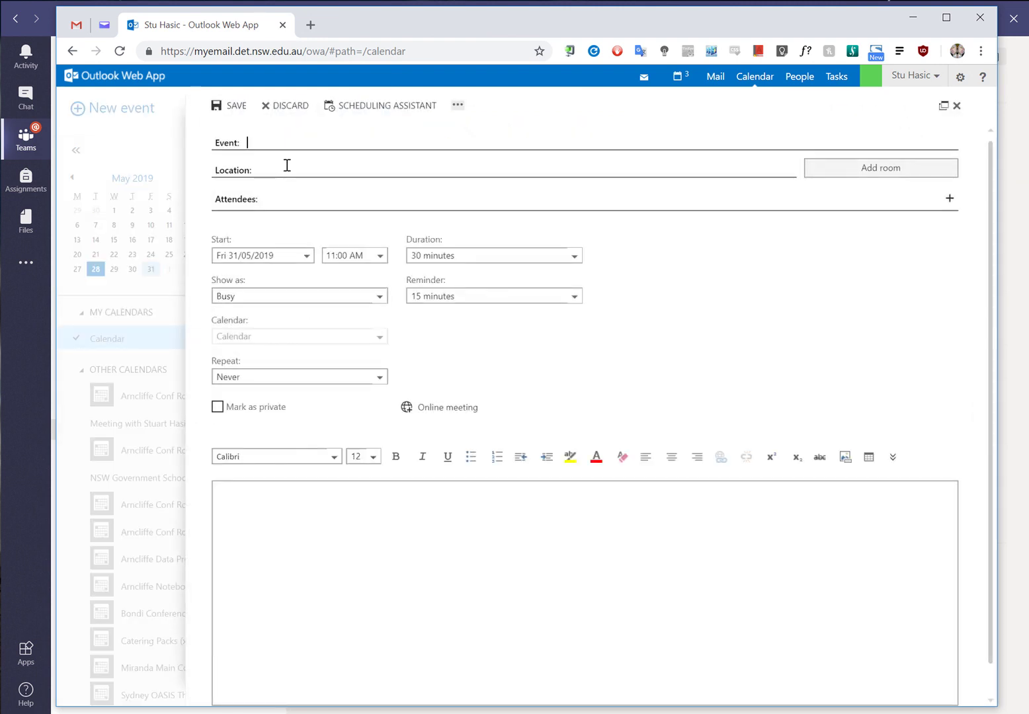
pyautogui.write('Team meeting hosted on Teams')
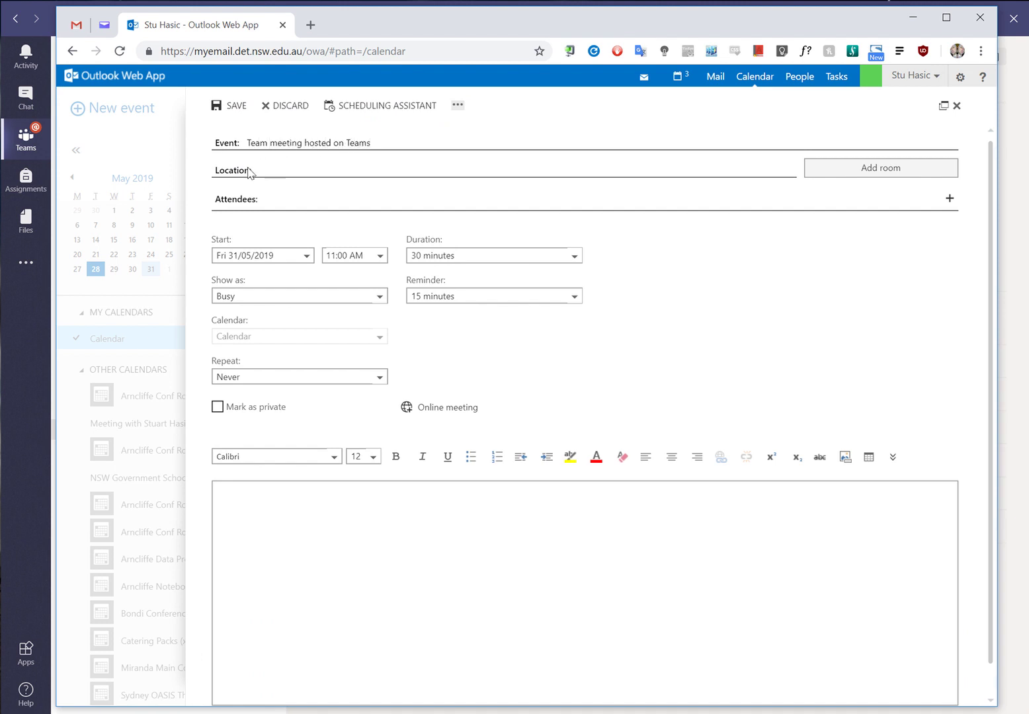
# Visit the event's location and attendee fields, closing the people picker without adding anyone.
pyautogui.click(281, 170)
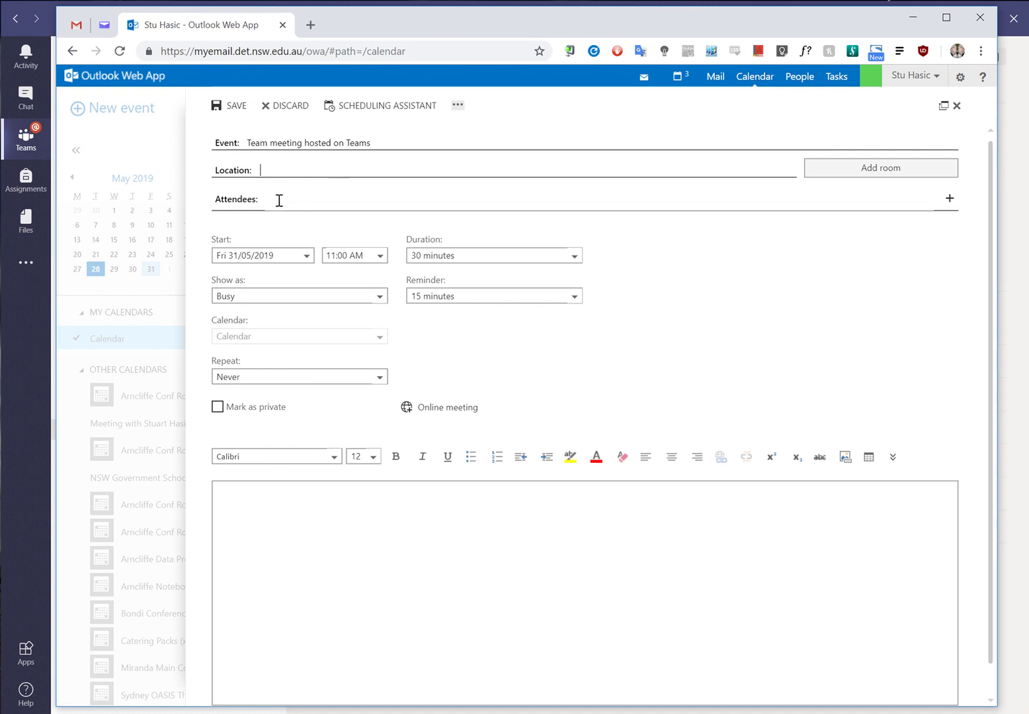
pyautogui.click(278, 198)
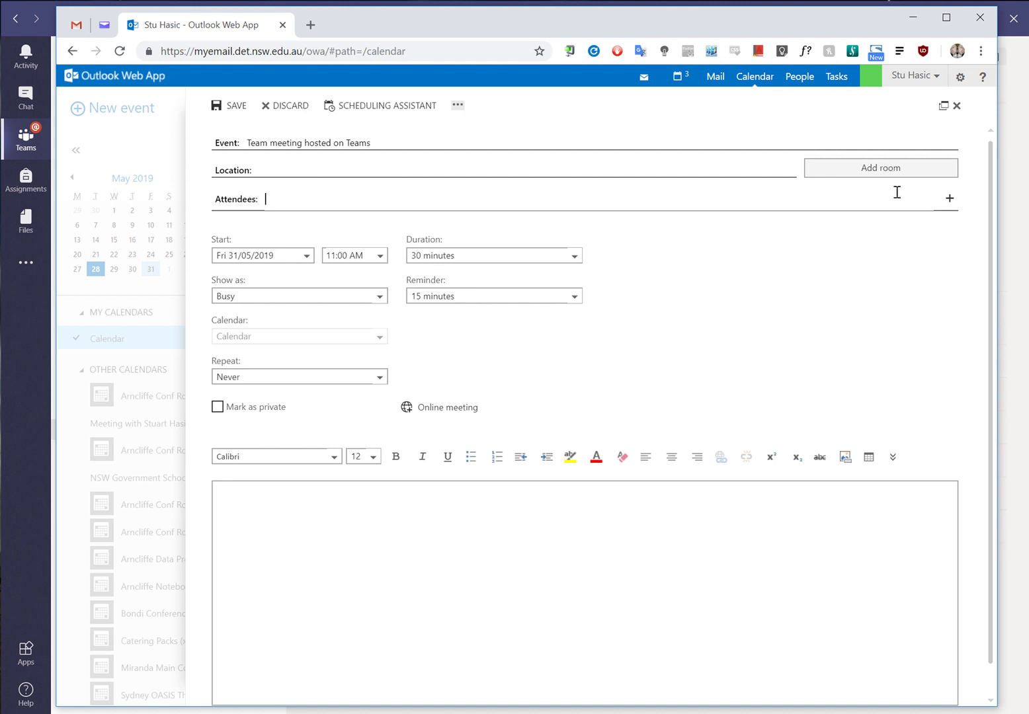
pyautogui.click(947, 197)
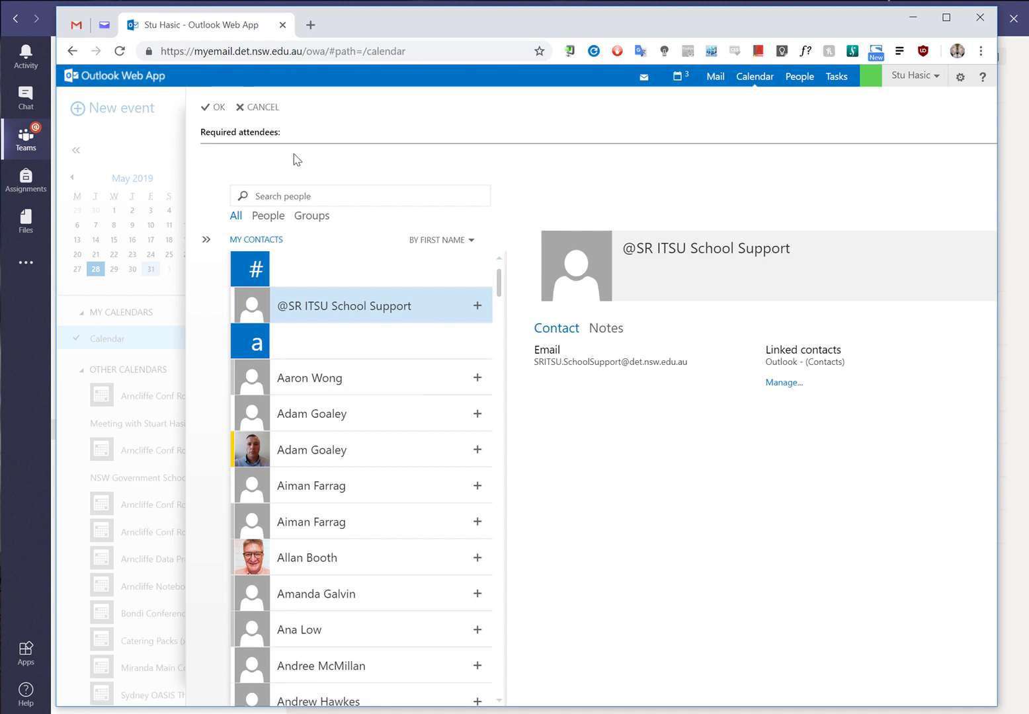
pyautogui.click(256, 107)
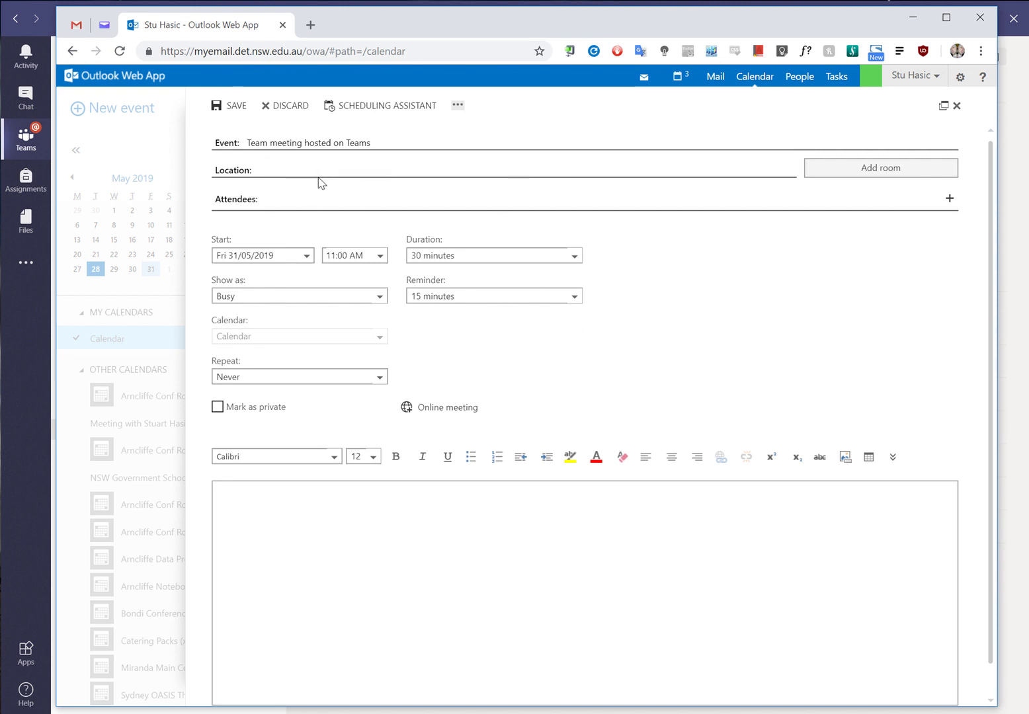
# Back in Teams, copy the link to the Team Meeting post from its More options menu.
pyautogui.click(913, 19)
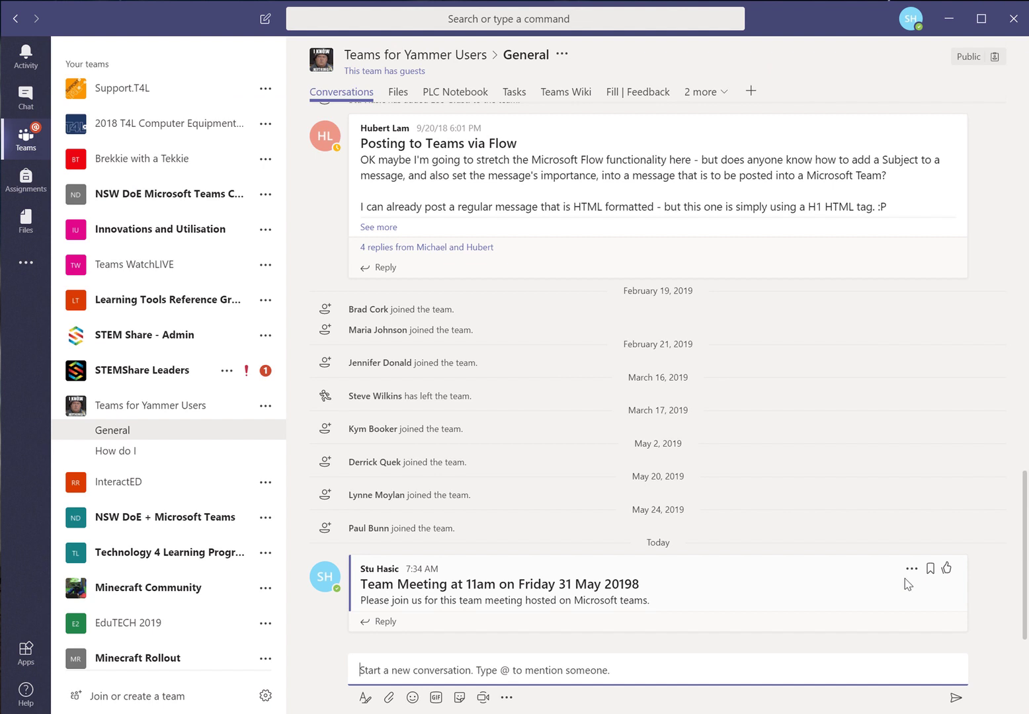
pyautogui.click(912, 570)
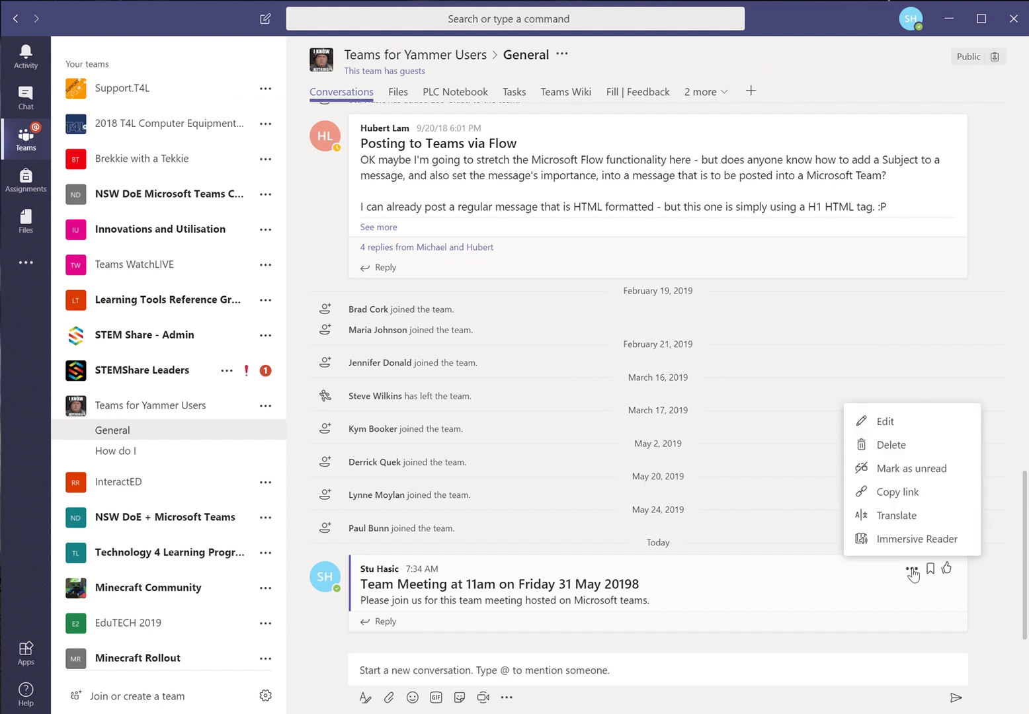
pyautogui.click(908, 493)
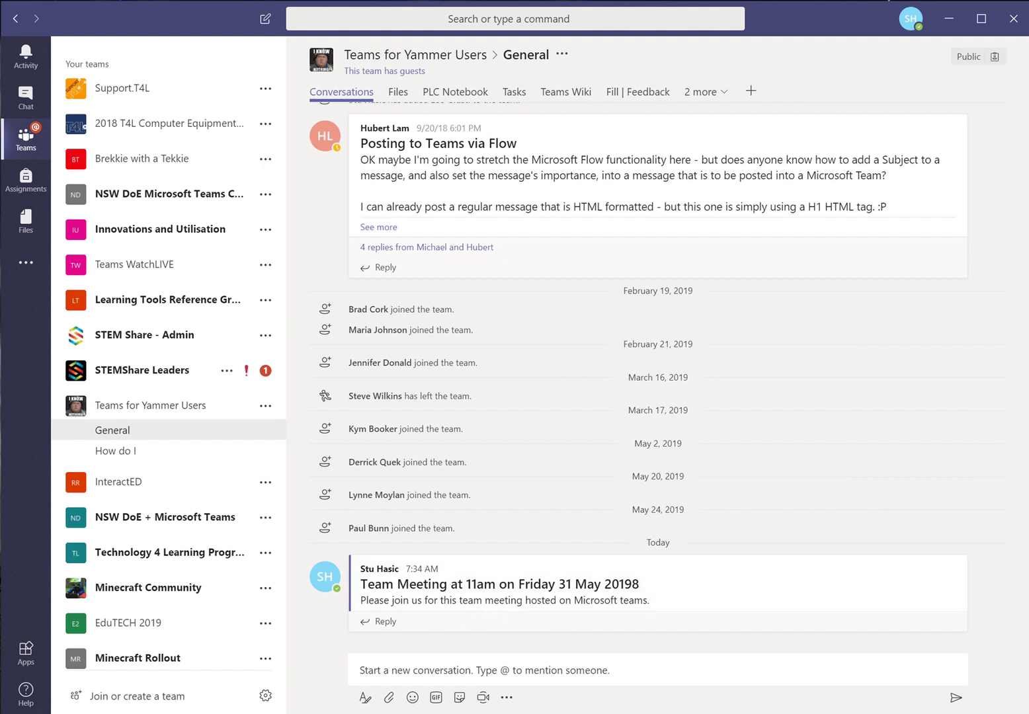
# Paste the Teams post link into the event's Location and description, then save the event.
pyautogui.hotkey('alt', 'Tab')
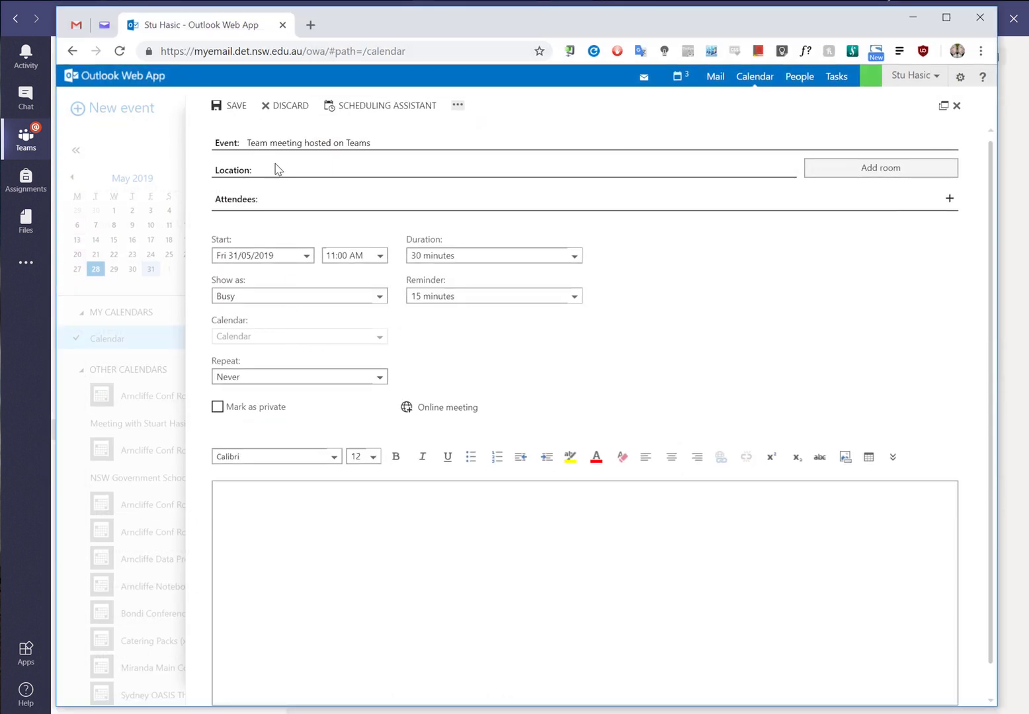
pyautogui.hotkey('ctrl', 'v')
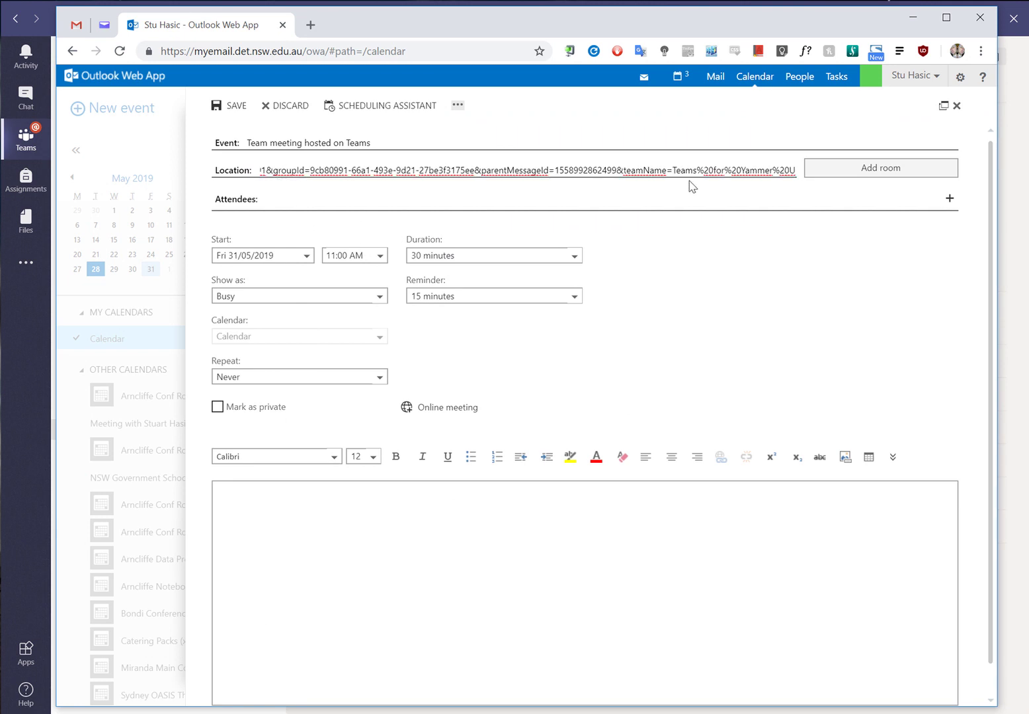
pyautogui.click(393, 530)
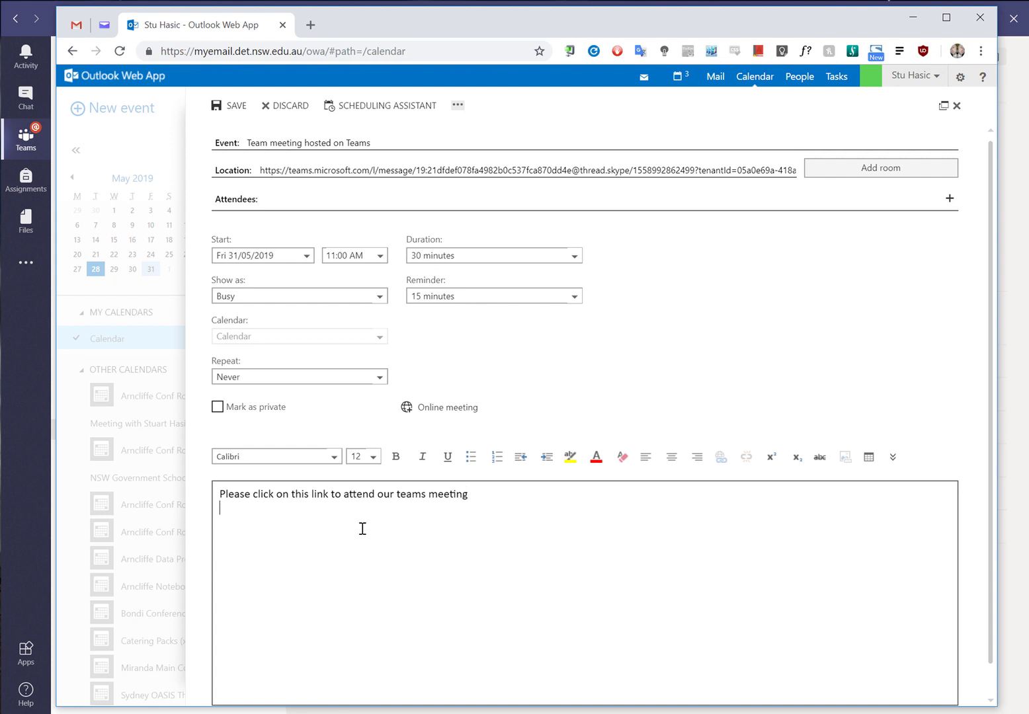
pyautogui.hotkey('ctrl', 'v')
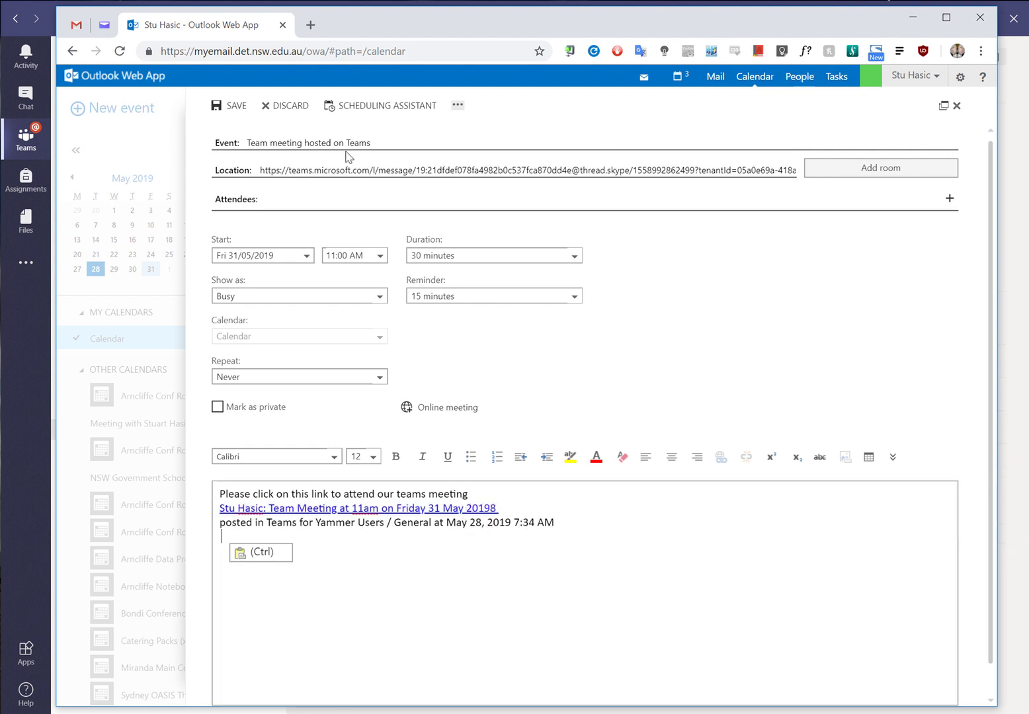
pyautogui.click(229, 106)
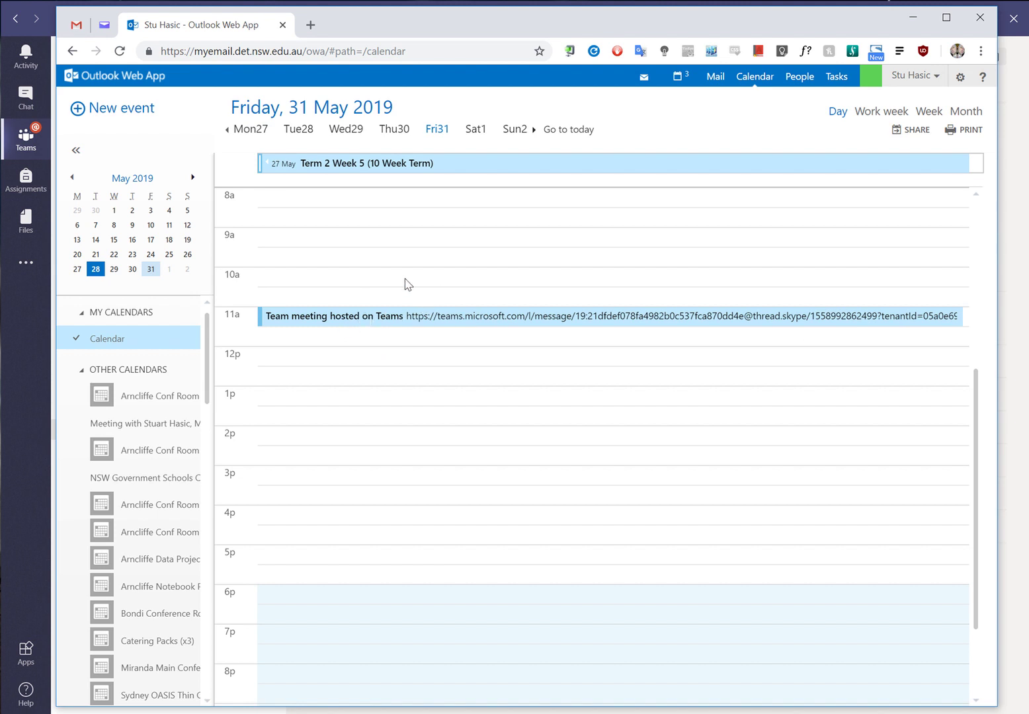
# Return to Teams and set up a Meet now meeting from the Team Meeting post.
pyautogui.click(919, 14)
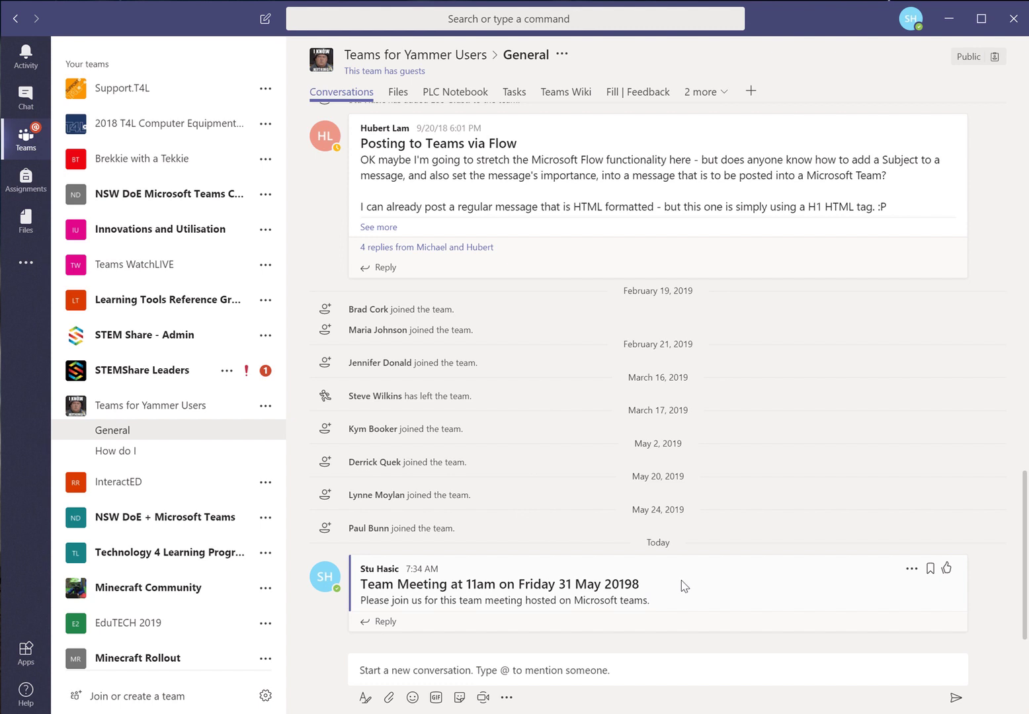
pyautogui.click(386, 623)
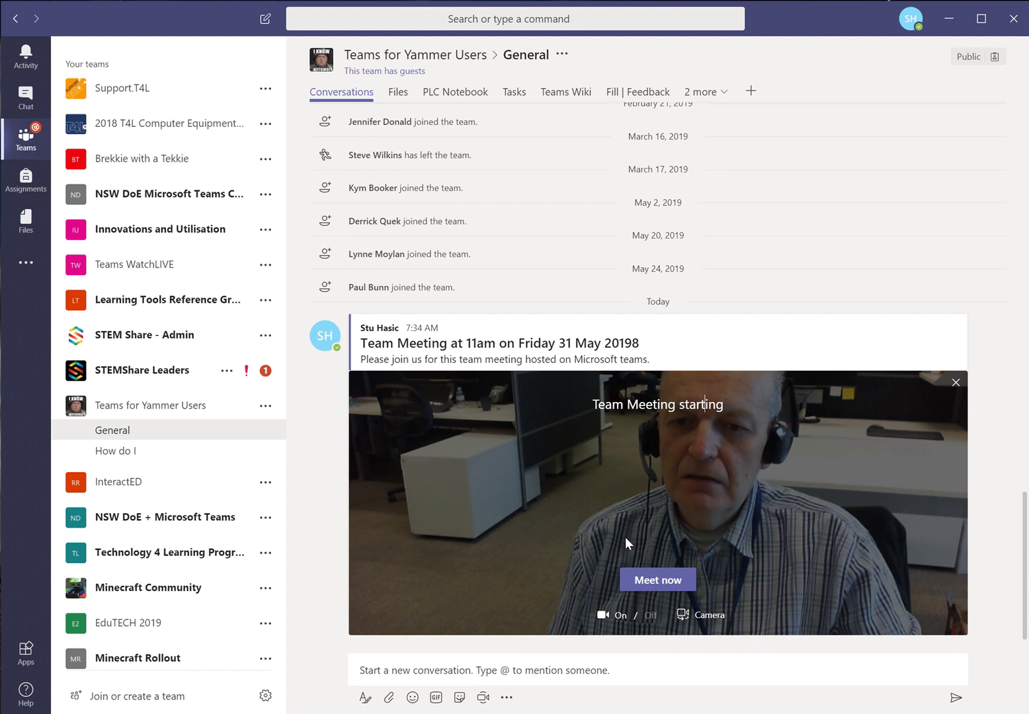
# Start the 'Team Meeting starting' call immediately with the camera on.
pyautogui.click(658, 581)
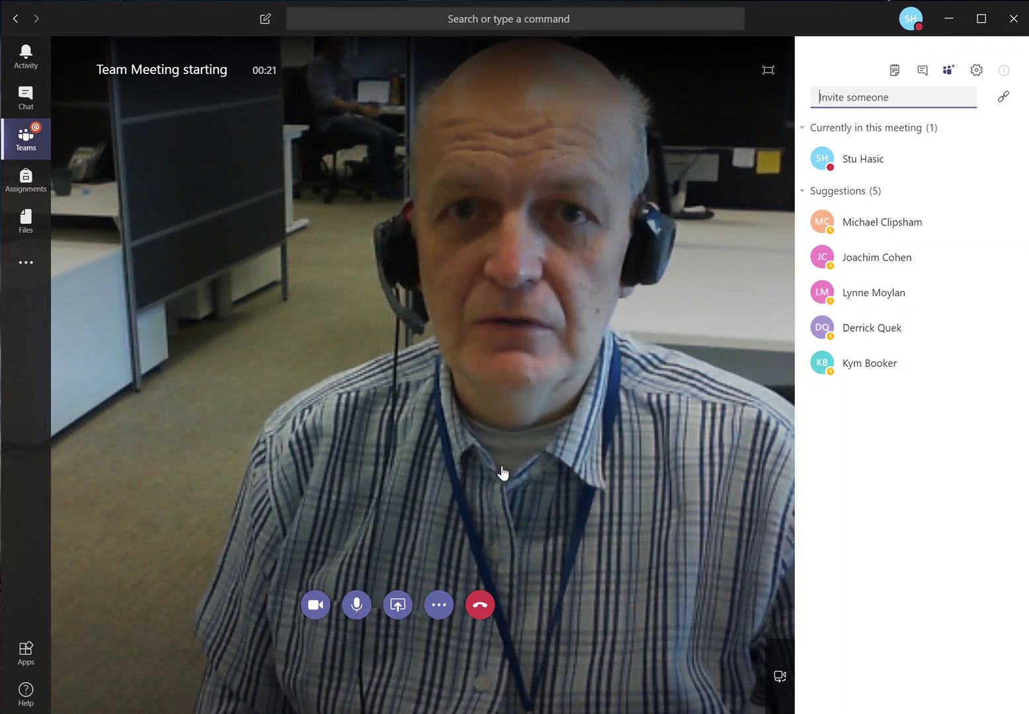
# Hang up the call and give its call quality a five-star rating.
pyautogui.click(489, 607)
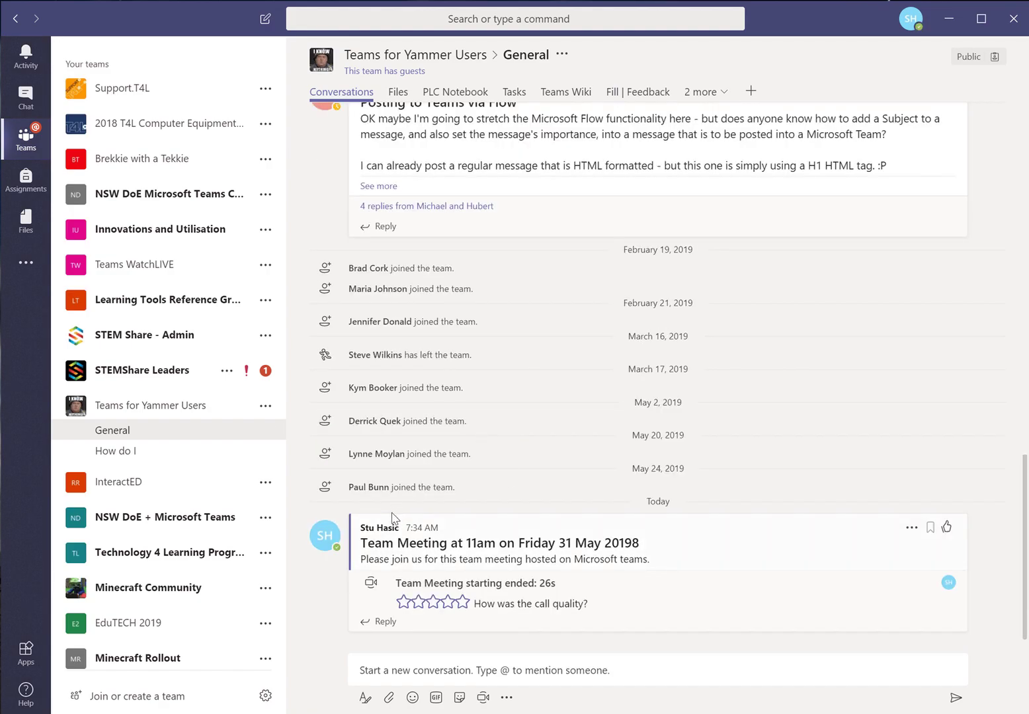
pyautogui.click(463, 602)
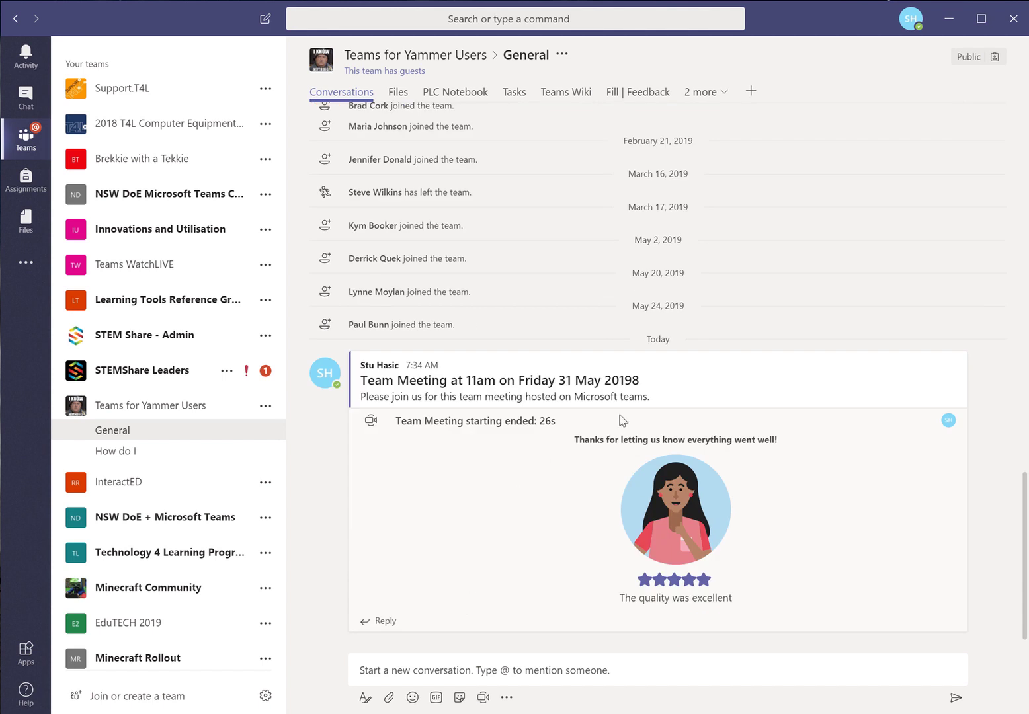